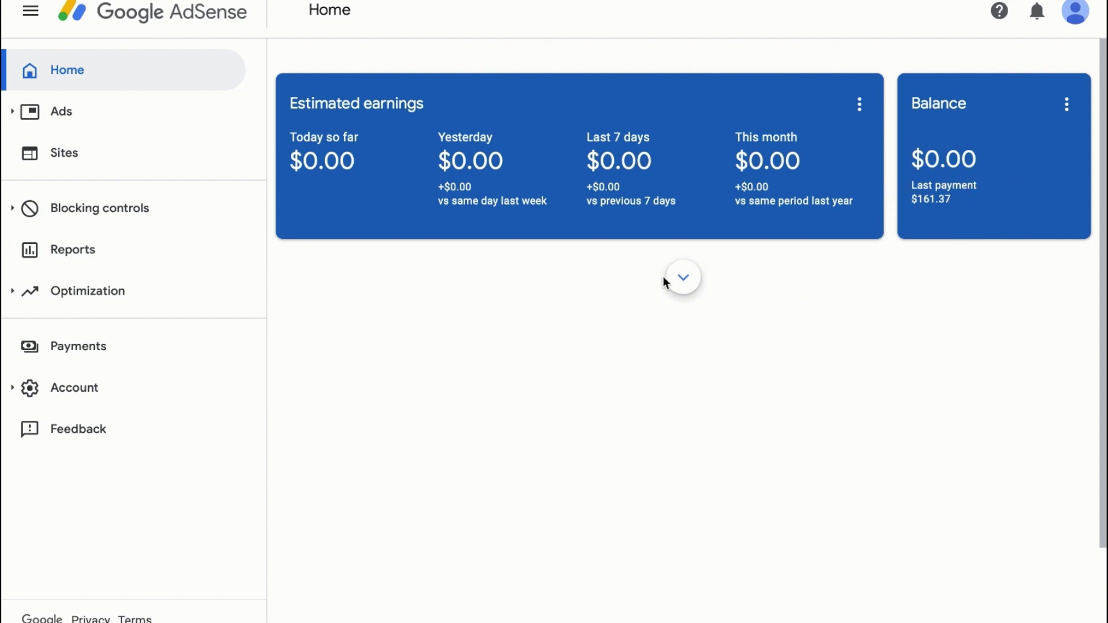
- Open the Payments page showing earnings against the $100.00 payment threshold
left_click(125, 309)
- View the full transaction history, expand the Feb 1–29, 2020 statement, then return Home
left_click(103, 365)
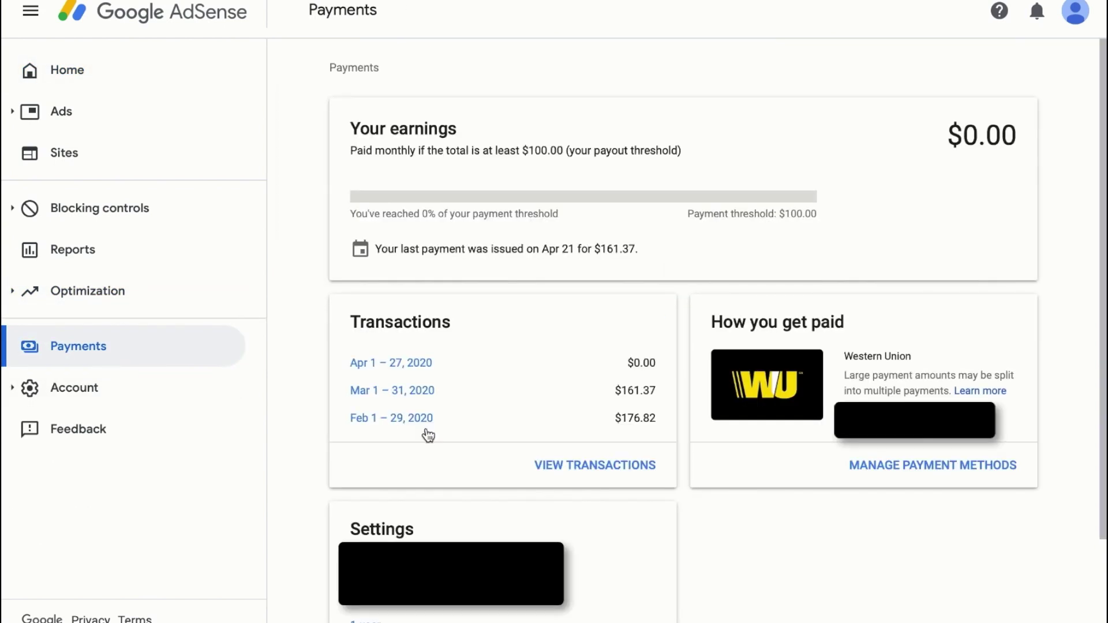
left_click(575, 469)
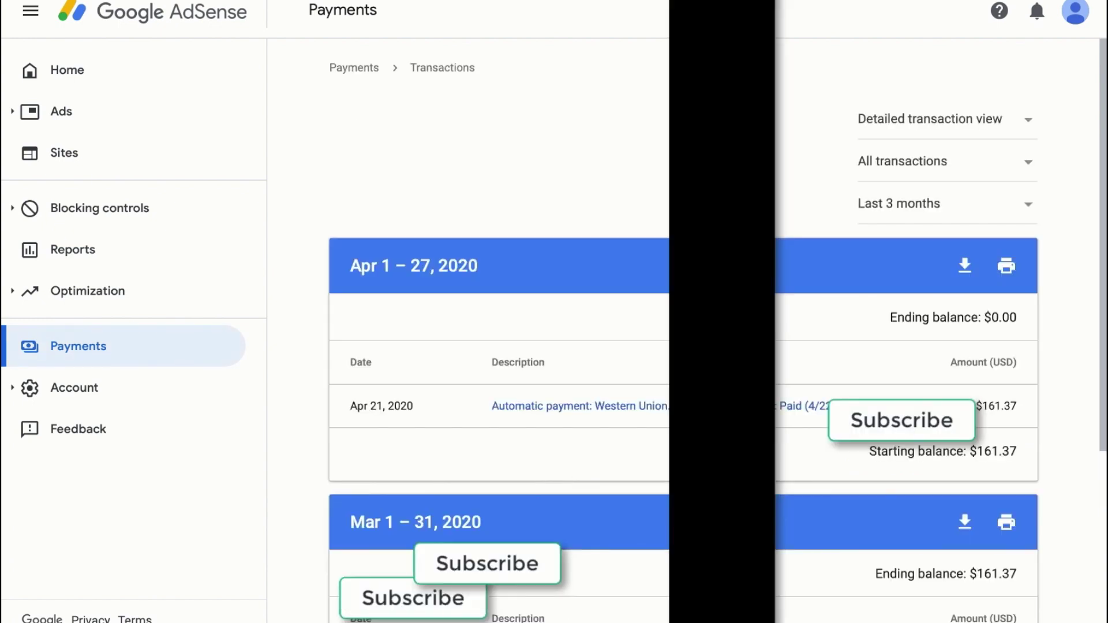
scroll(1006, 364, "down", 2)
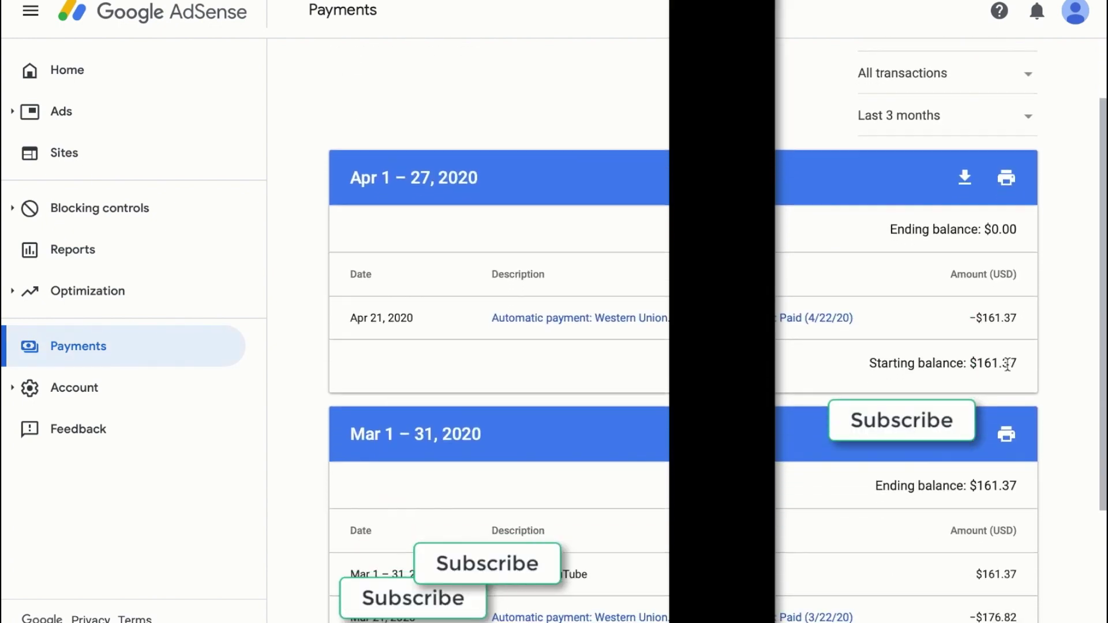
scroll(1007, 364, "down", 3)
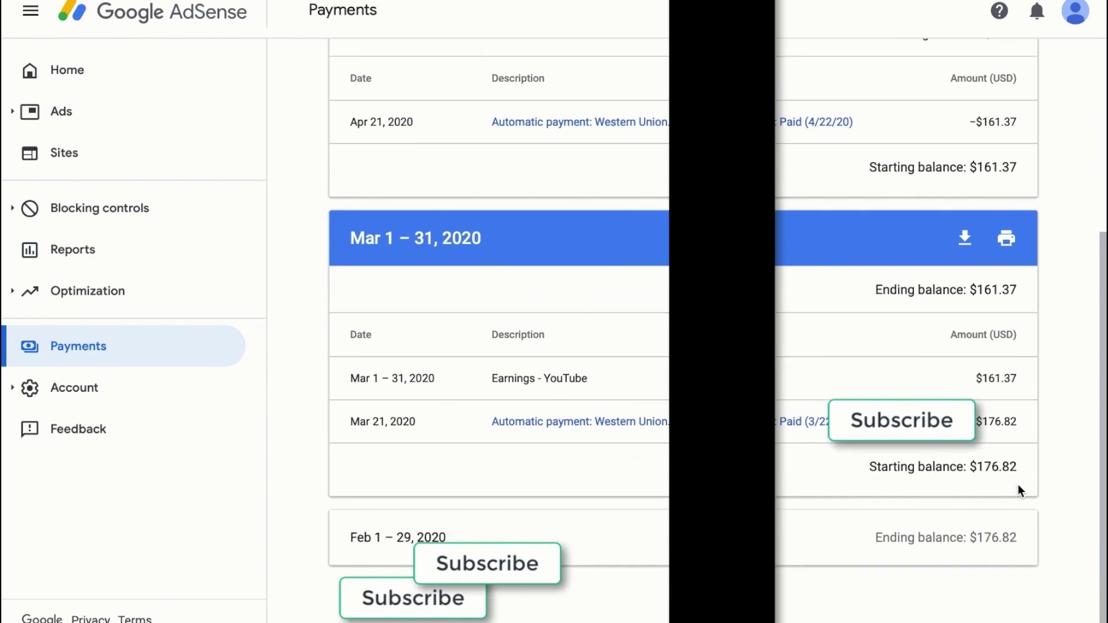
left_click(964, 539)
scroll(963, 538, "down", 4)
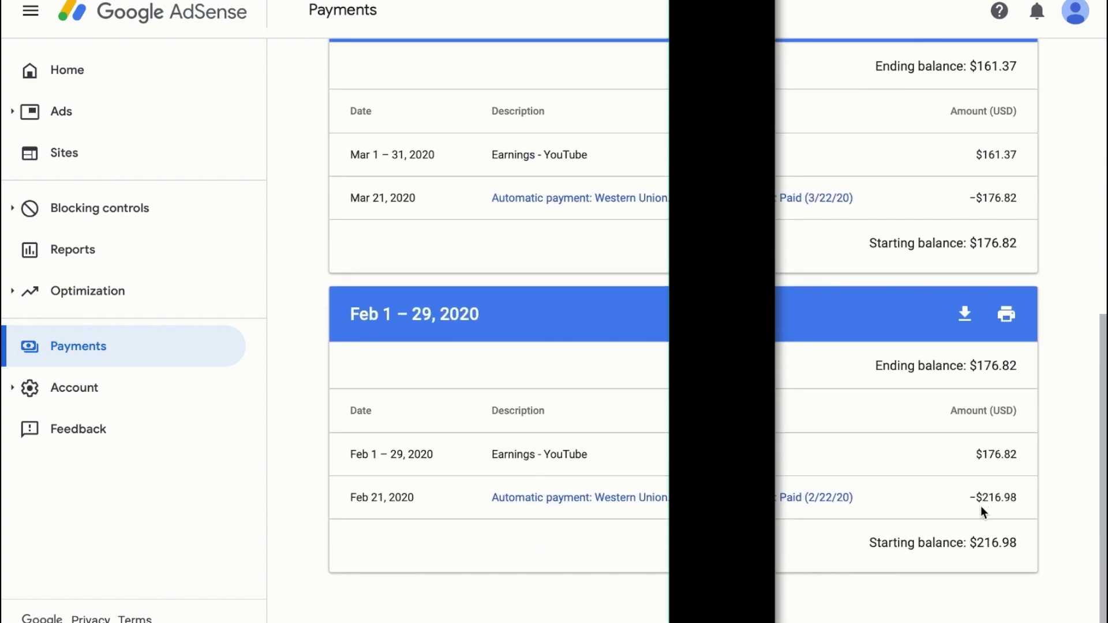
scroll(995, 496, "up", 9)
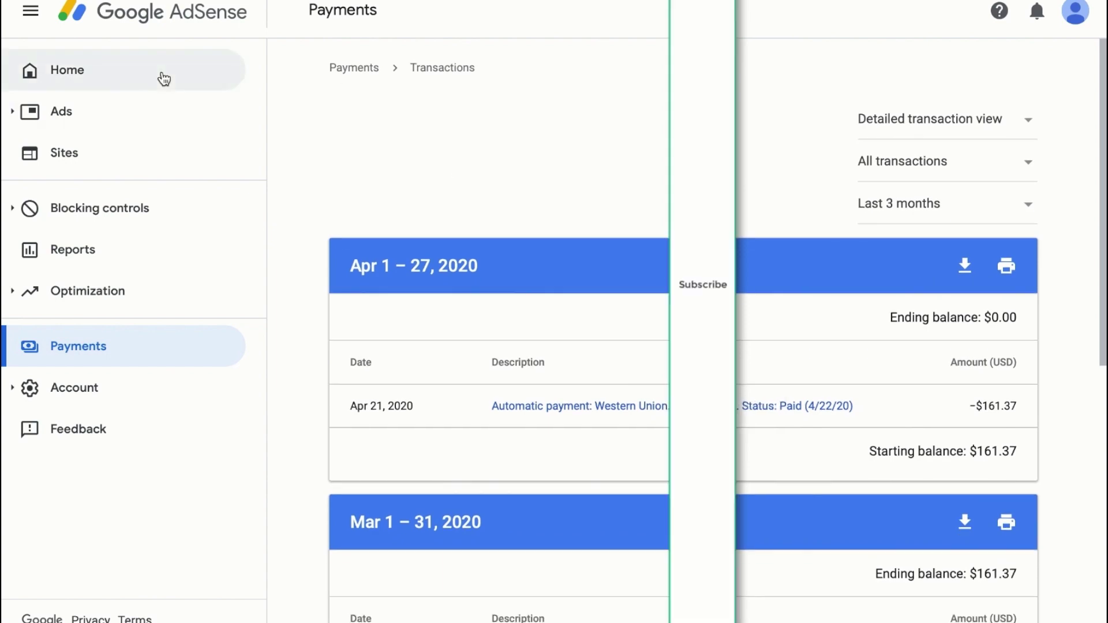
left_click(164, 79)
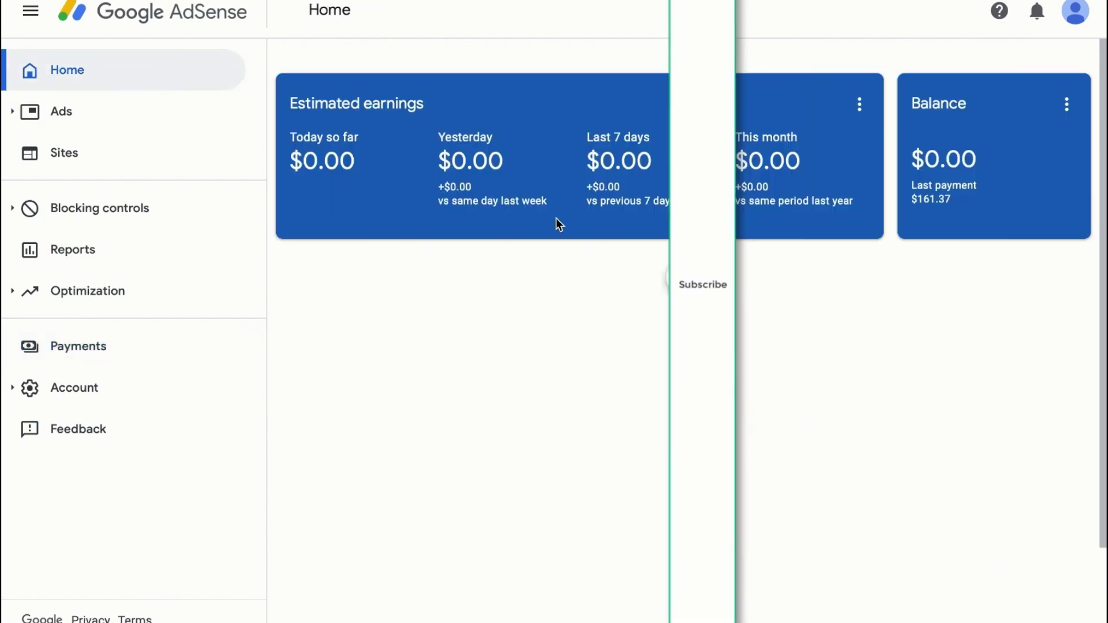
- Exit full screen and follow the Google AdSense sign-in result from Google Search
key("F11")
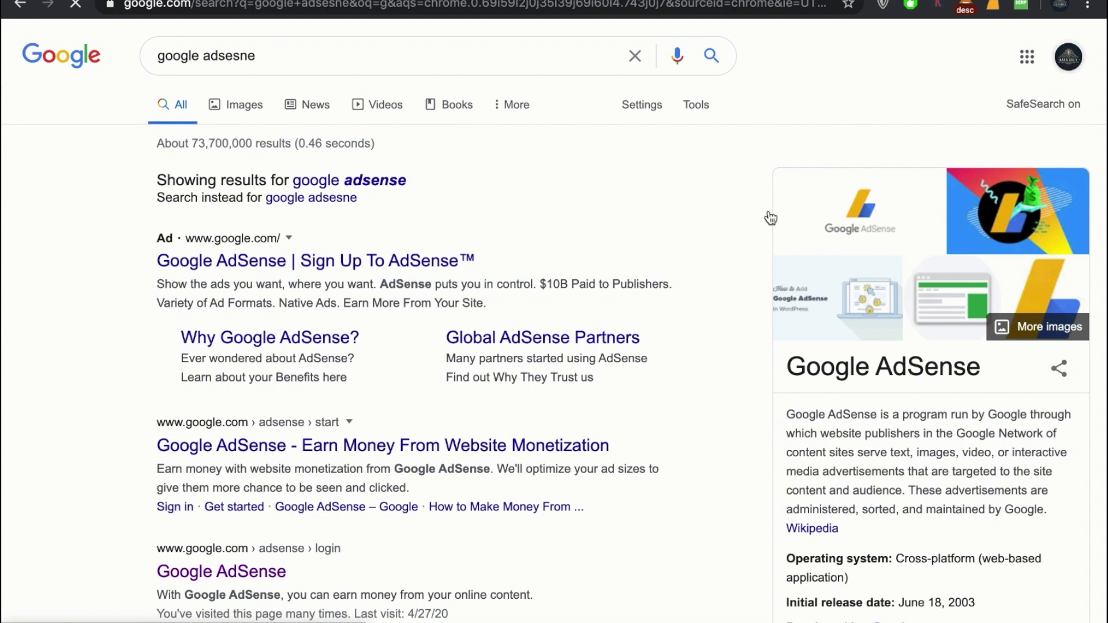
scroll(502, 304, "down", 3)
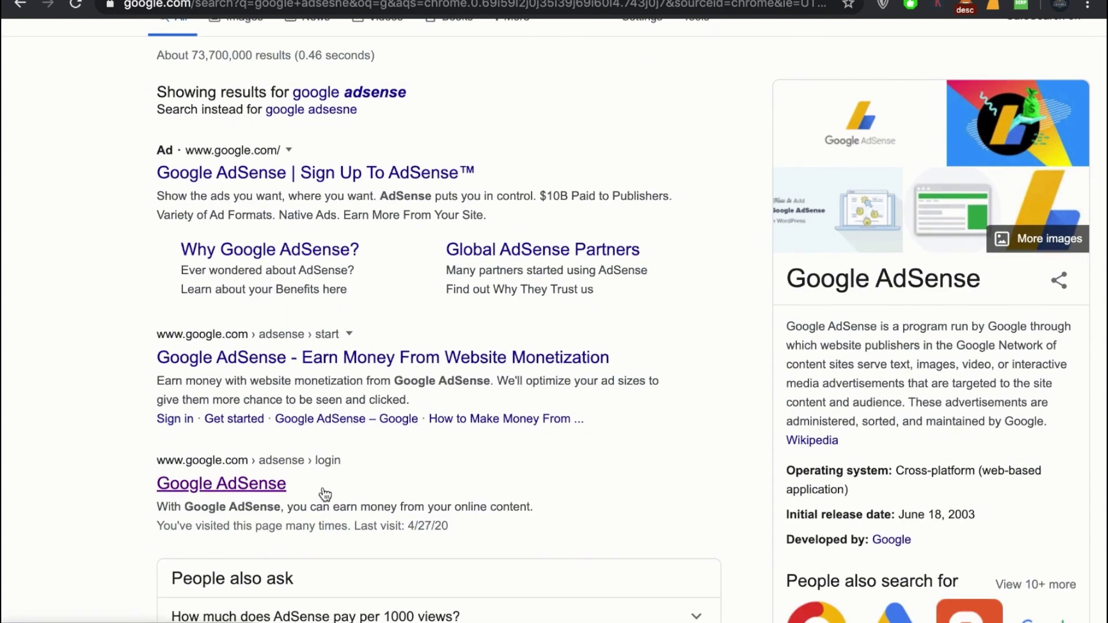
left_click(251, 479)
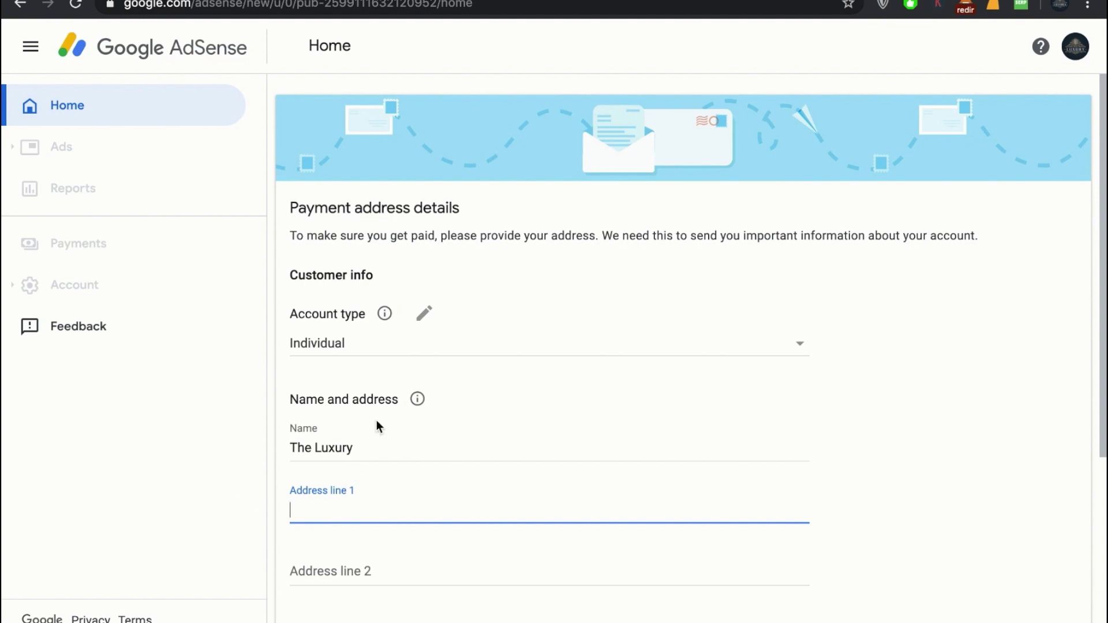
- Scroll the AdSense Home page down to the Payment address details form
scroll(376, 420, "down", 1)
scroll(376, 420, "down", 1)
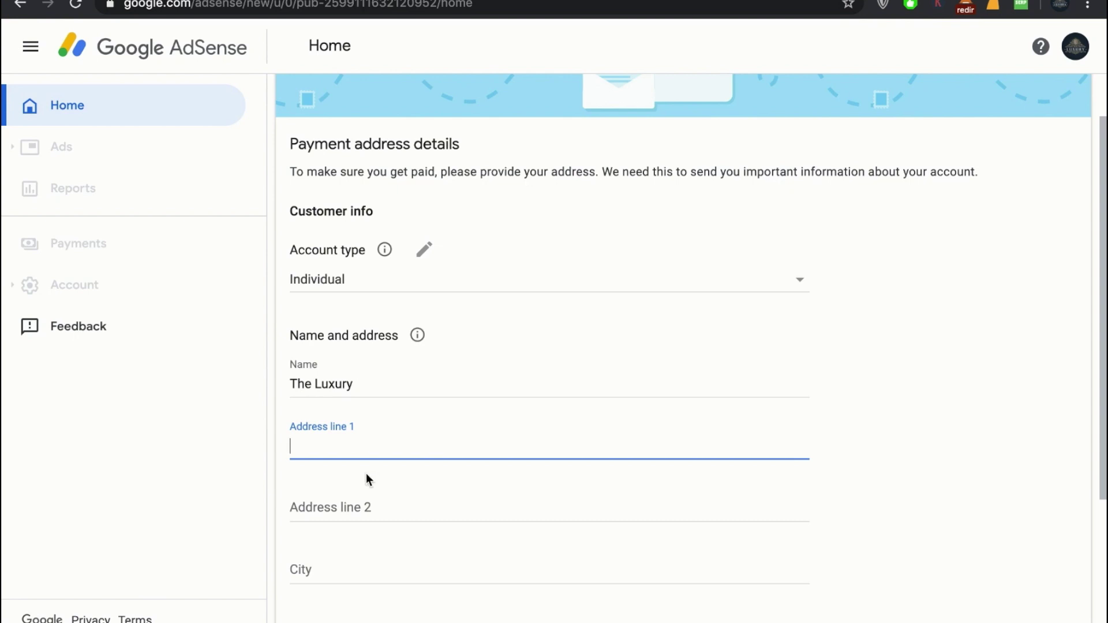
- Step past the empty Address line 1 and through City to the Postal code field
scroll(366, 448, "down", 1)
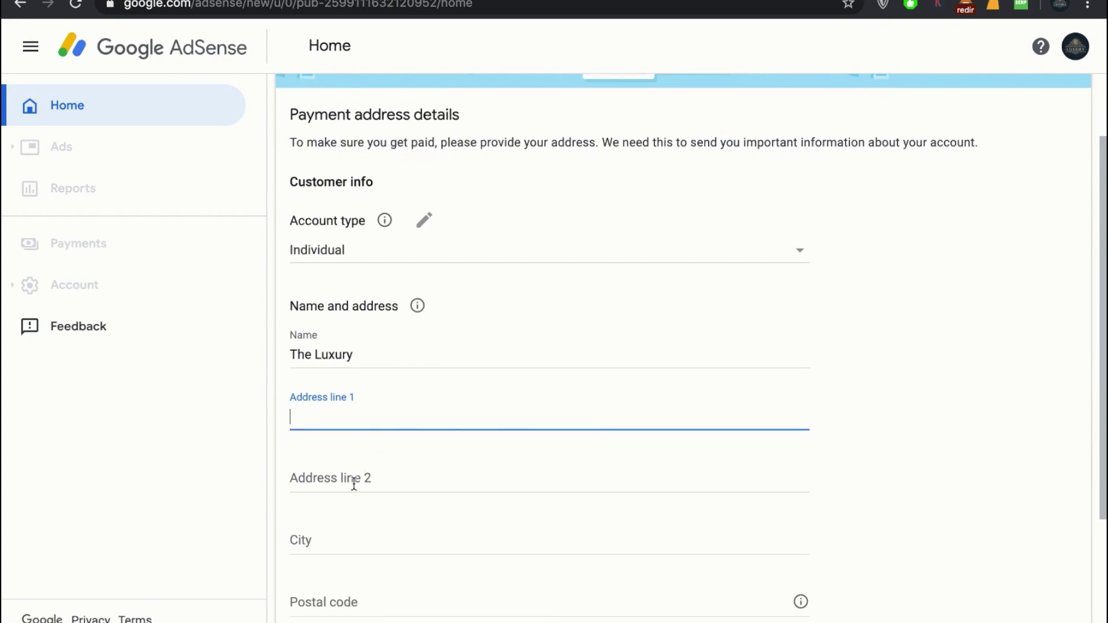
left_click(349, 469)
scroll(347, 470, "down", 2)
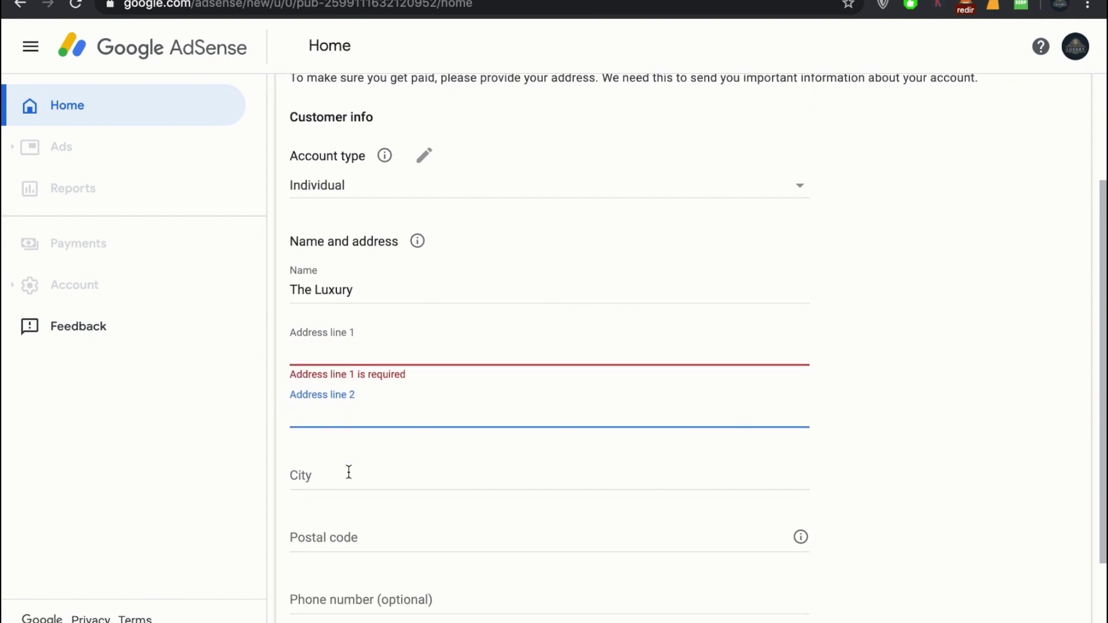
left_click(344, 480)
left_click(347, 533)
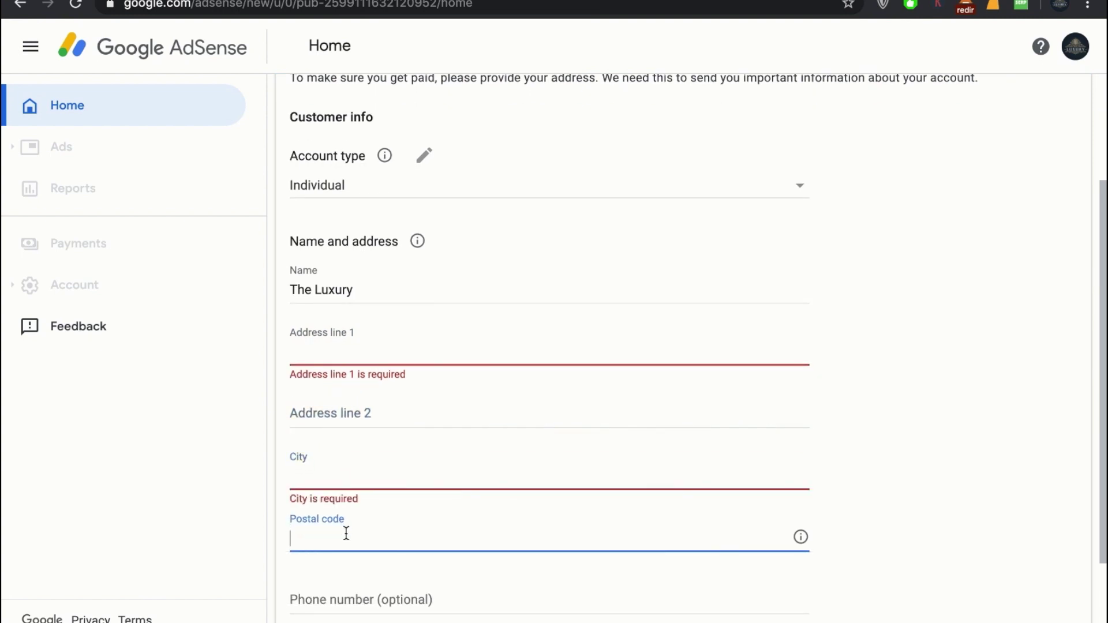
- Move to the optional Phone number and close the country-code list unchanged
scroll(346, 532, "down", 2)
left_click(336, 552)
scroll(335, 548, "down", 1)
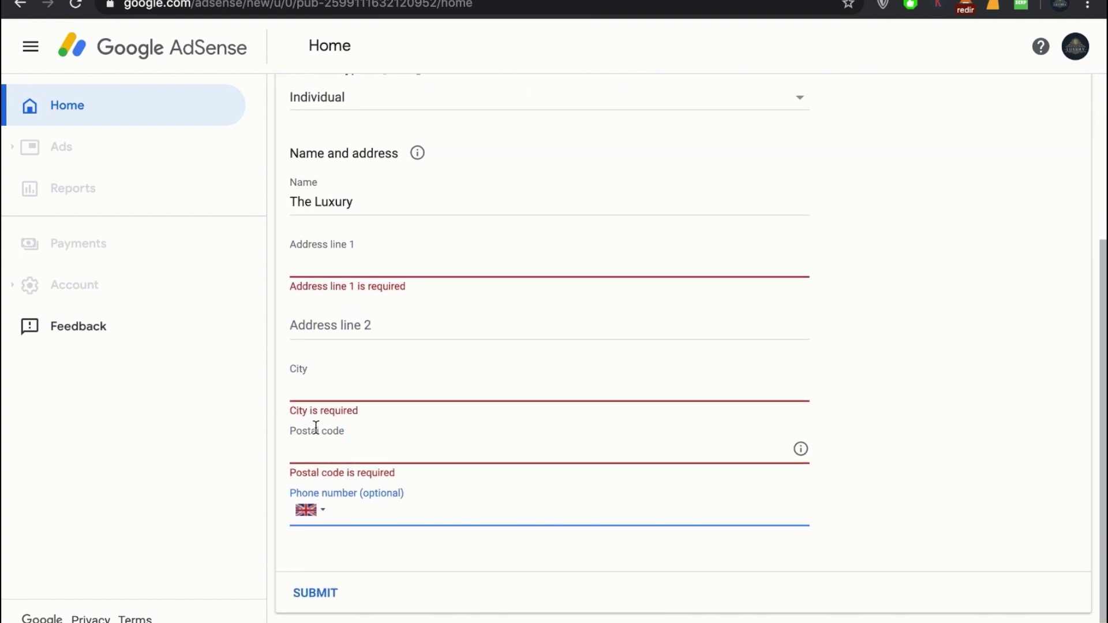
left_click(310, 511)
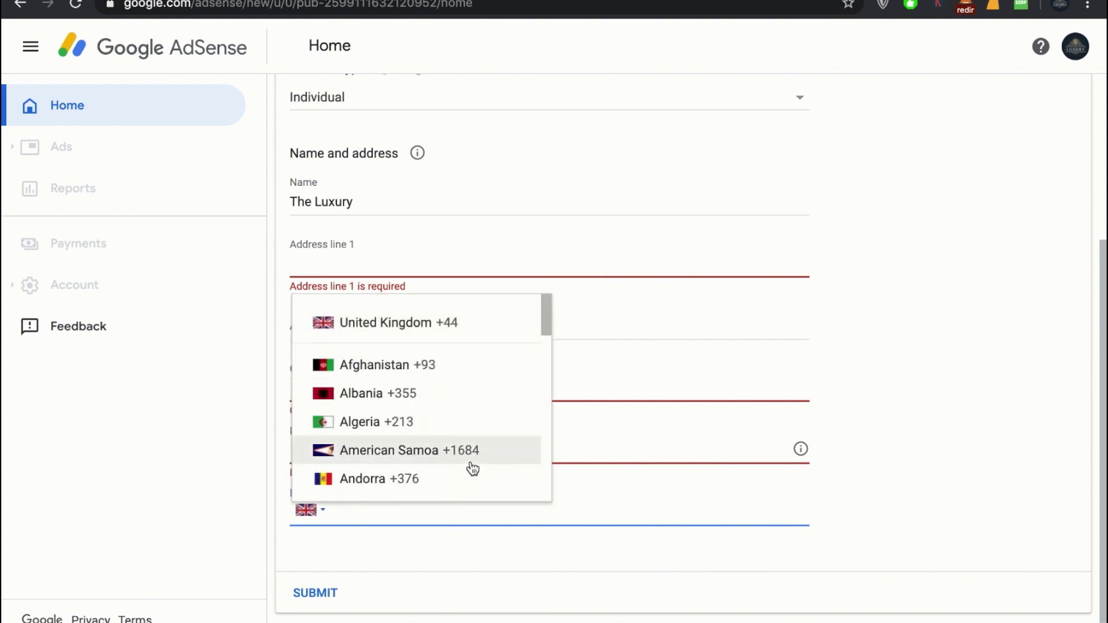
left_click(856, 321)
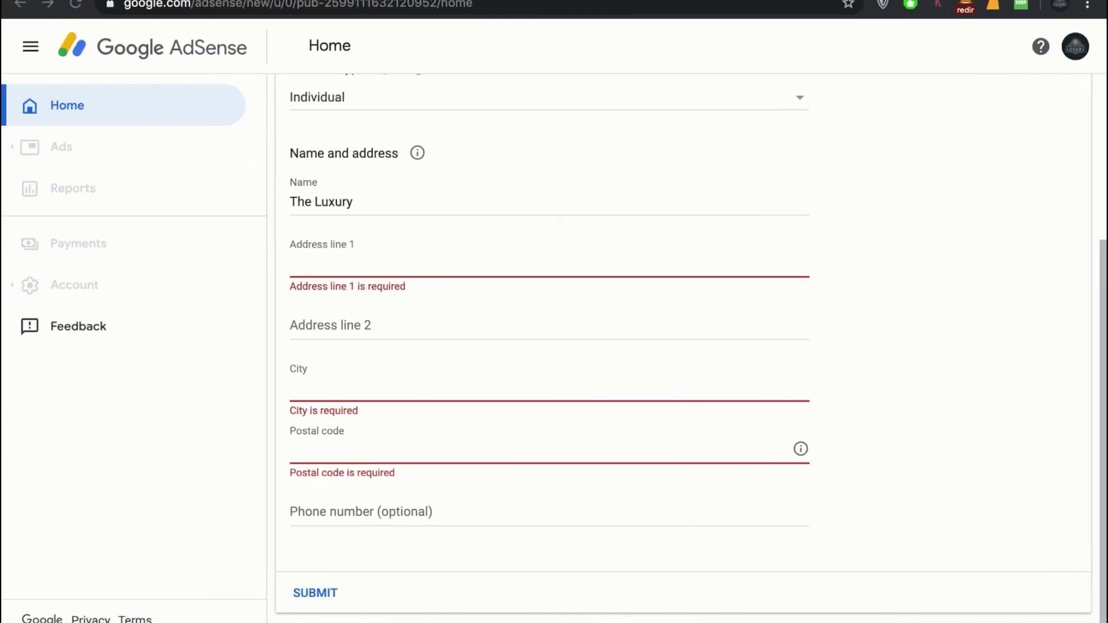
- Go to YouTube in a new browser tab via the address bar
key("ctrl+t")
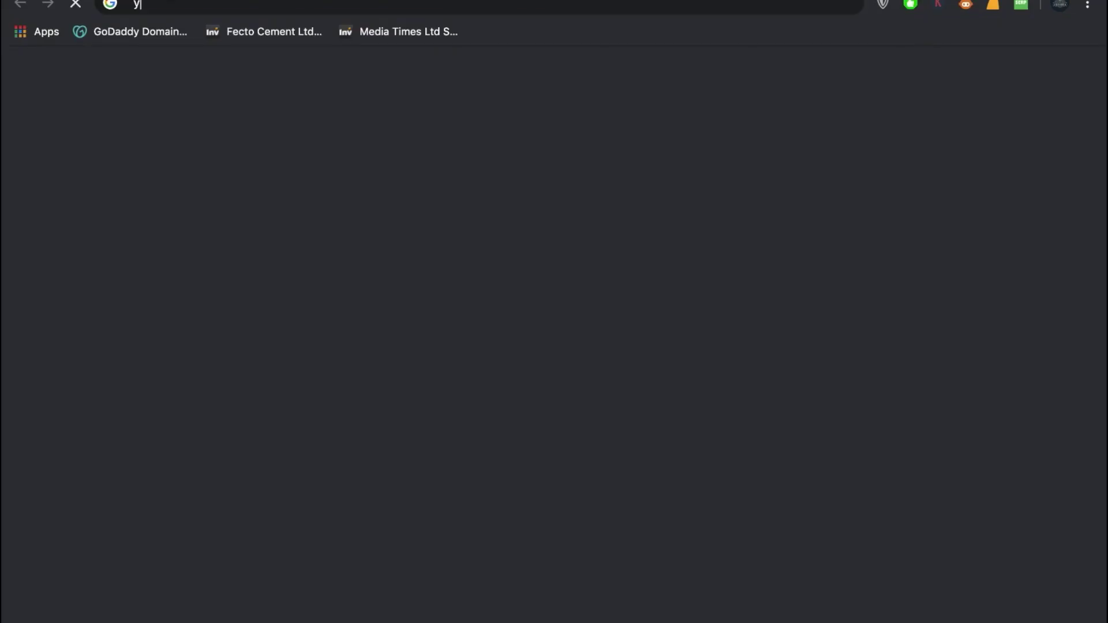
type("y")
key("Return")
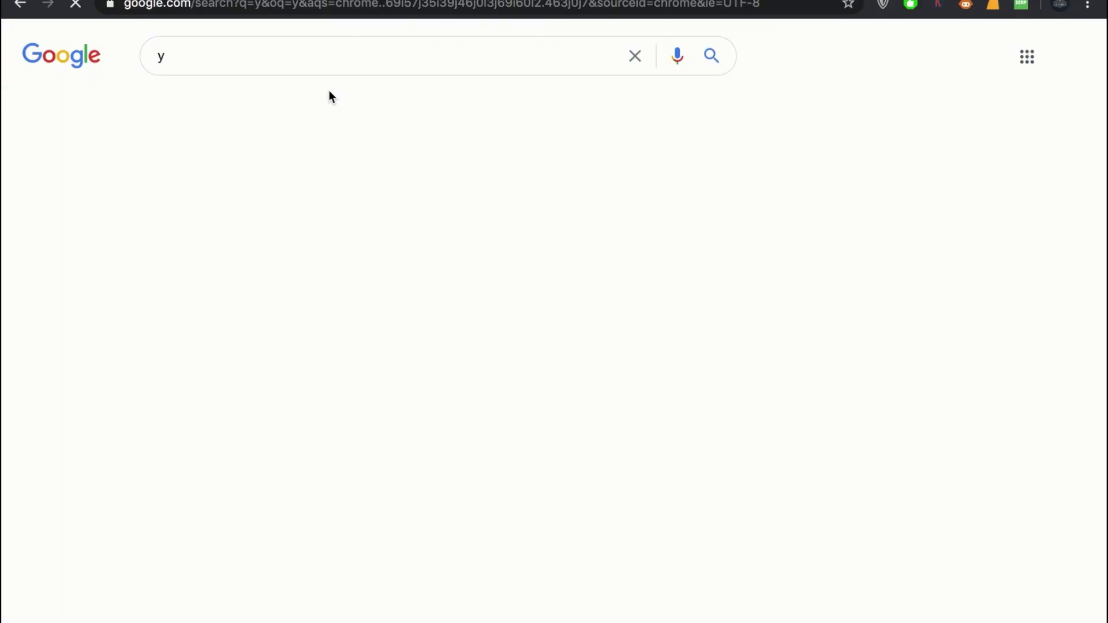
scroll(187, 286, "down", 10)
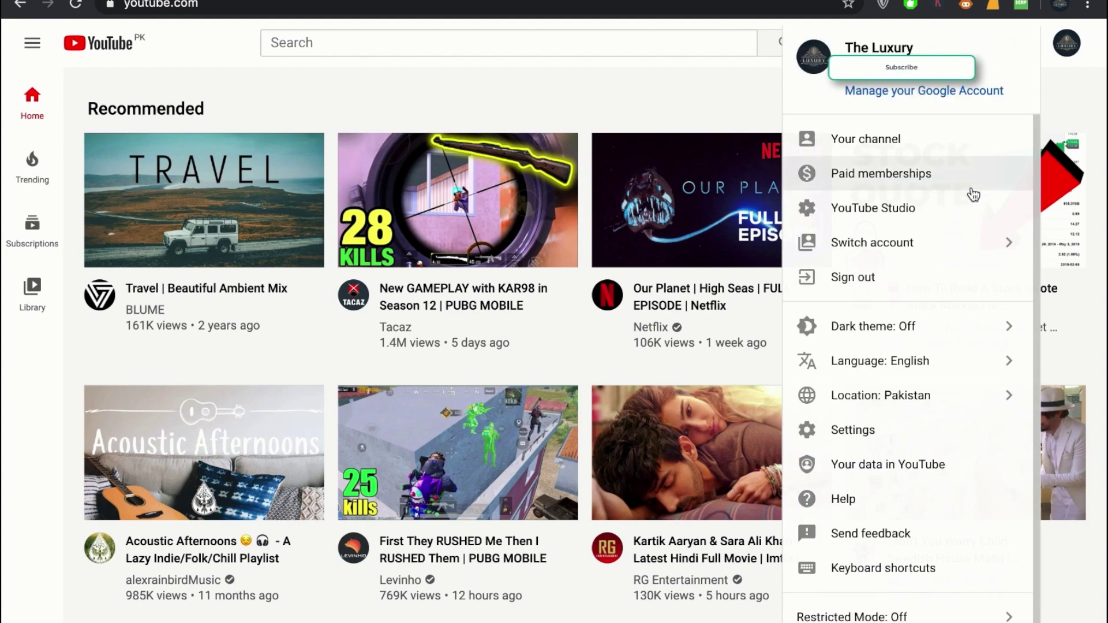
- Open YouTube Studio's Monetization page and highlight the 4,000 watch-hour requirement
left_click(893, 209)
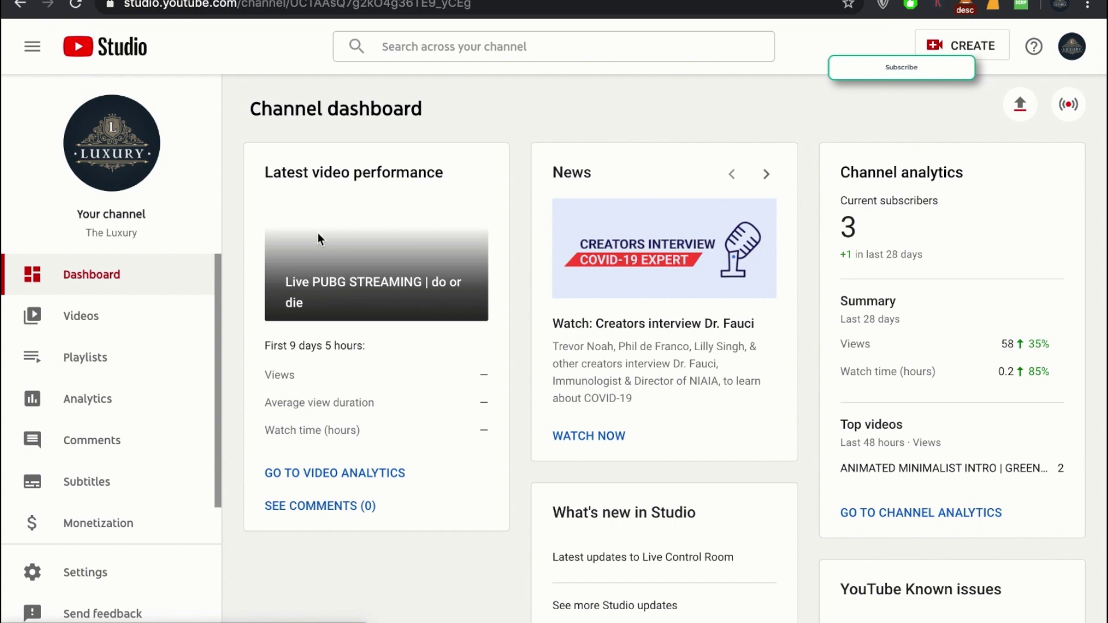
scroll(239, 363, "down", 1)
scroll(136, 491, "down", 1)
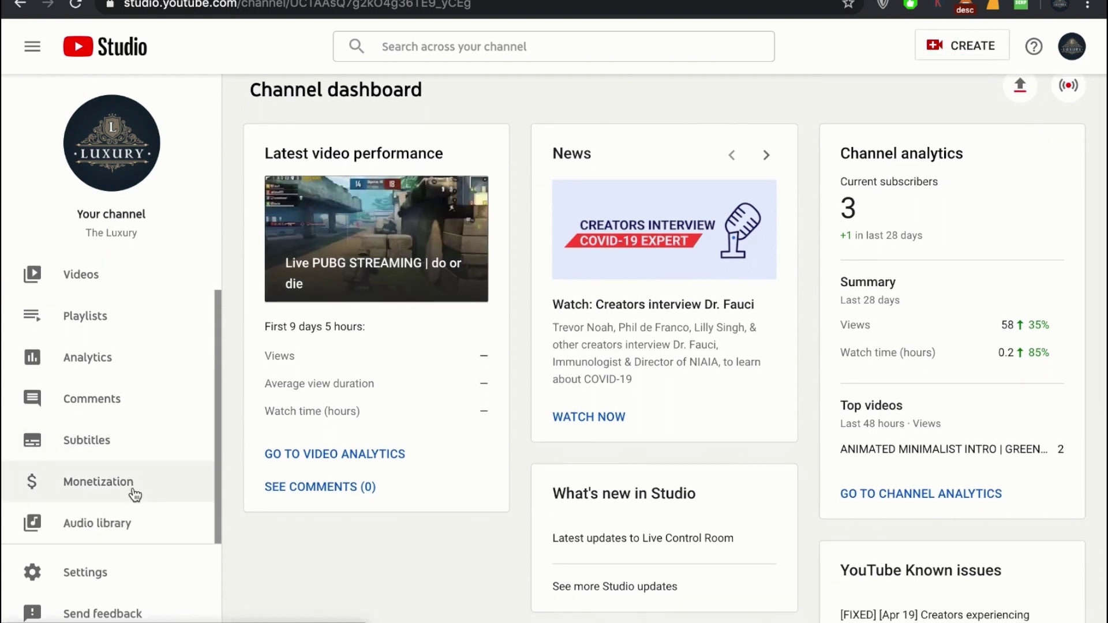
left_click(98, 494)
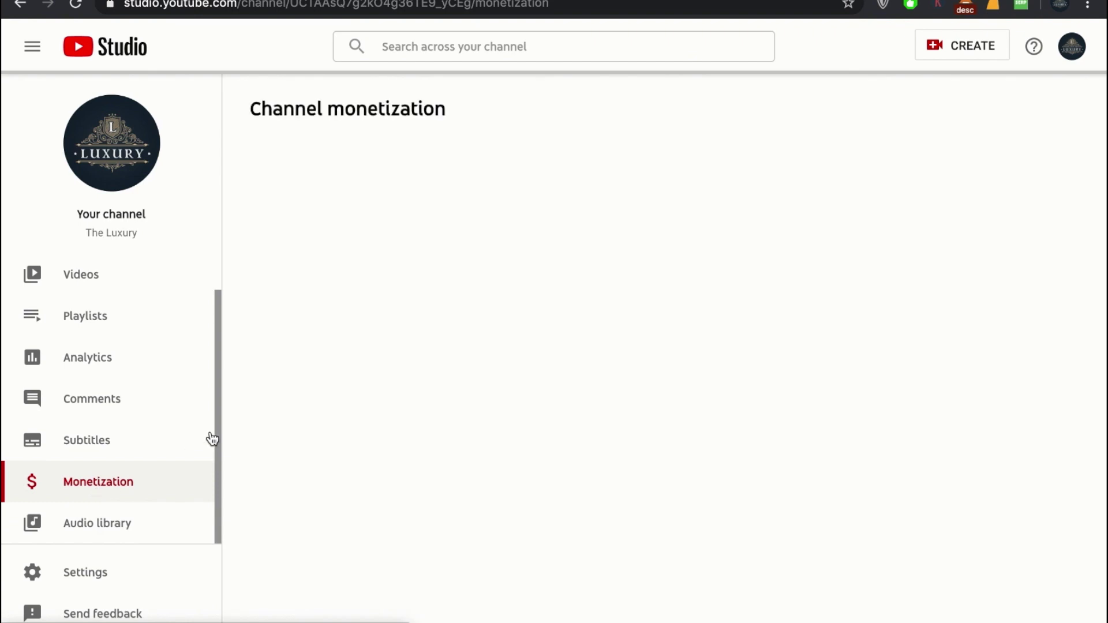
scroll(391, 313, "down", 2)
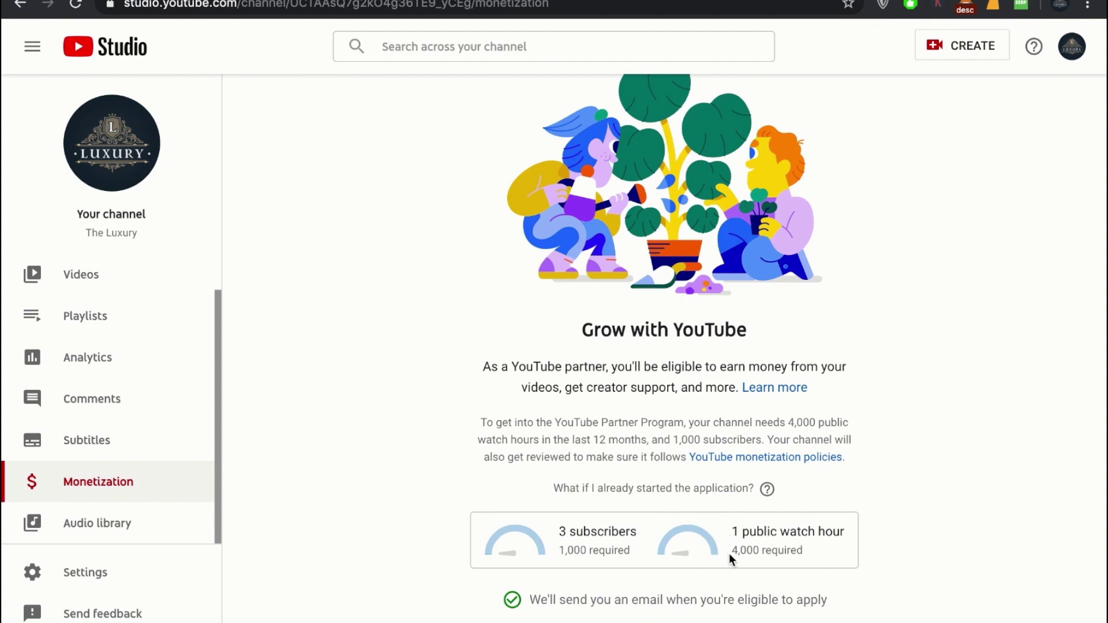
left_click_drag(731, 552, 779, 552)
left_click(233, 1)
- Switch between the tabs and scroll back to the top of the AdSense address form
left_click(144, 1)
left_click(234, 1)
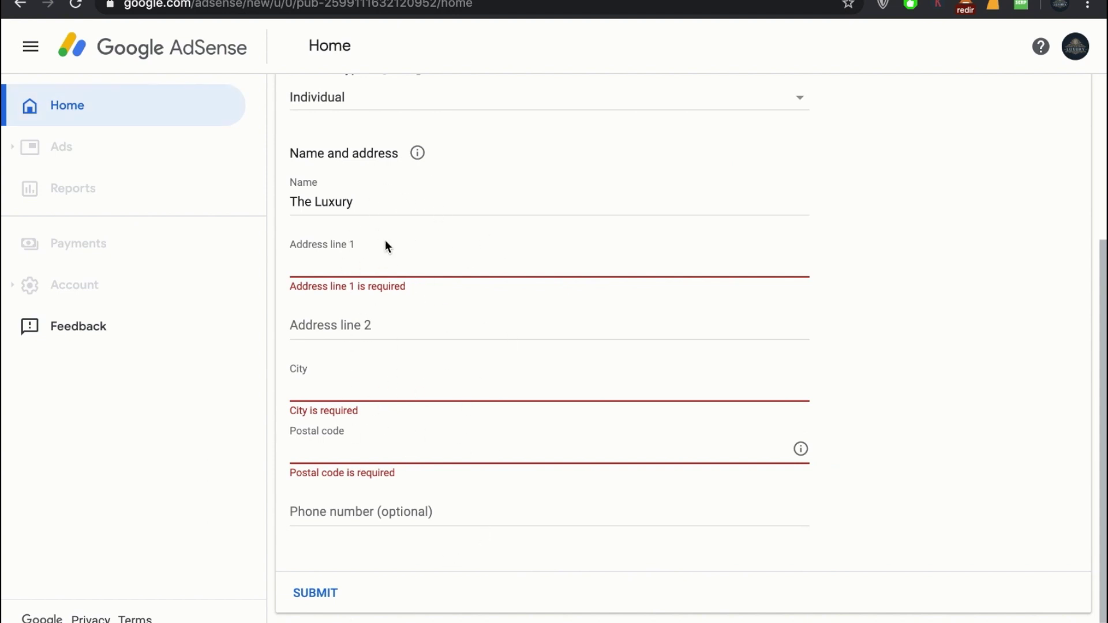
scroll(386, 241, "up", 4)
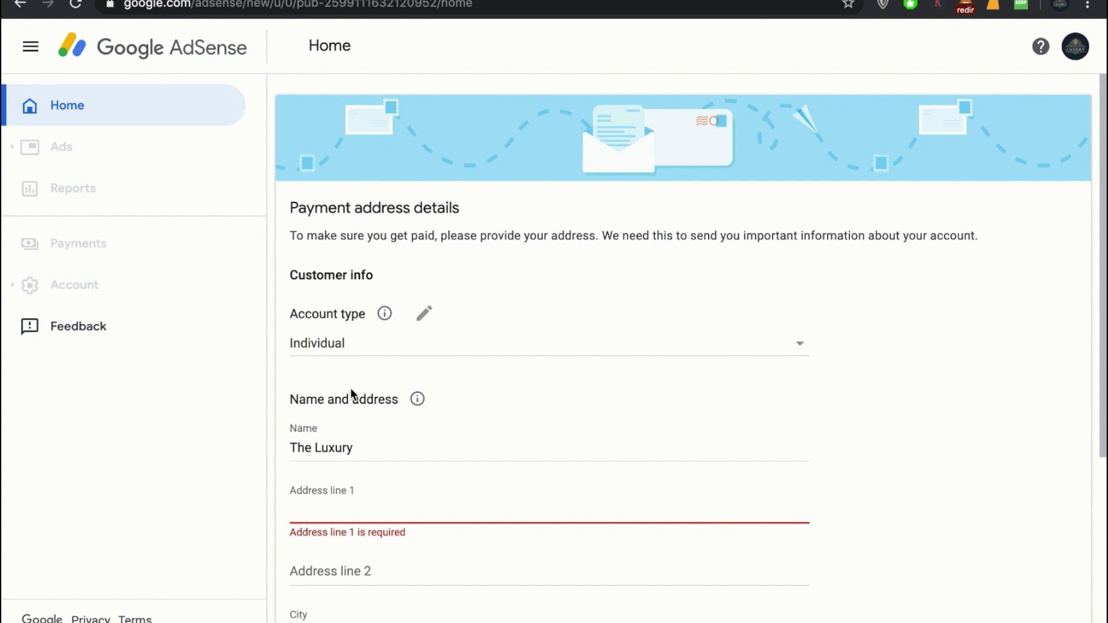
- Scroll down the Payment address form to SUBMIT, reviewing the required fields
scroll(353, 393, "down", 2)
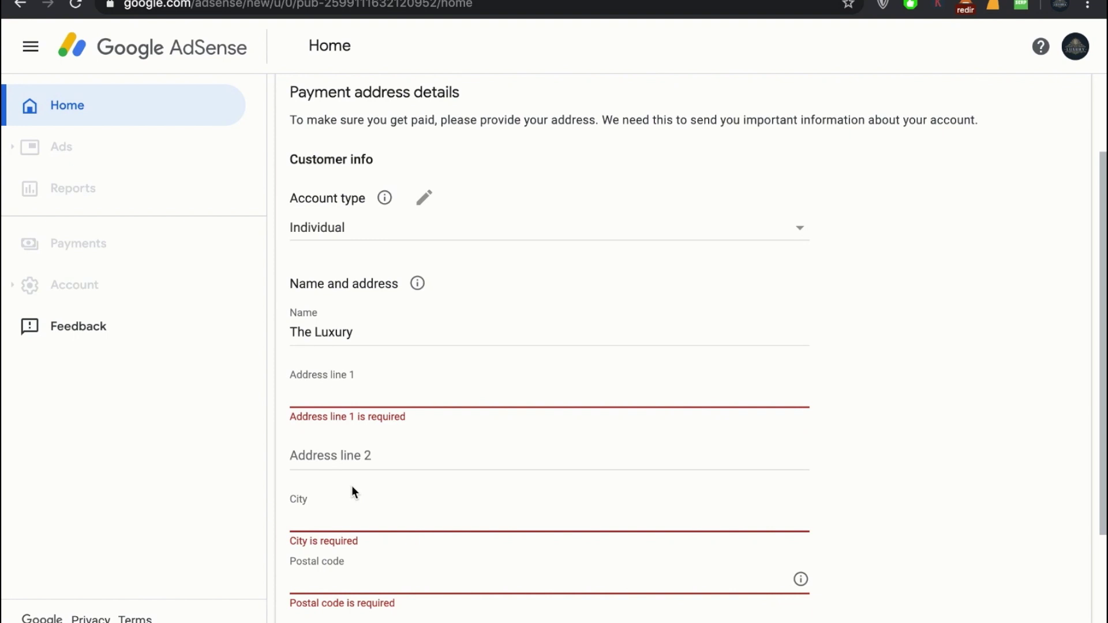
scroll(472, 386, "down", 3)
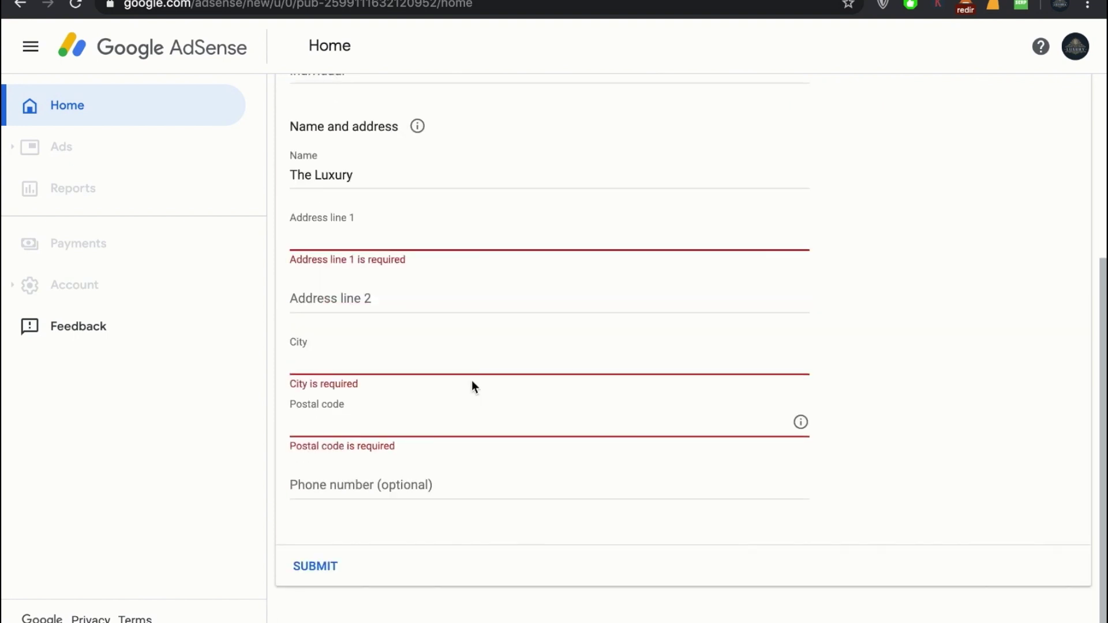